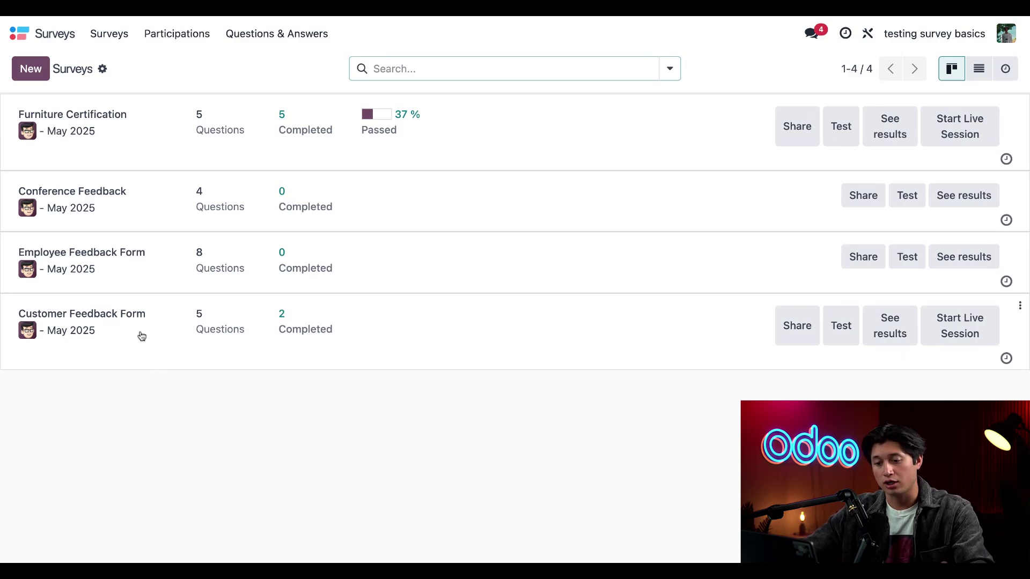
Open the Customer Feedback Form, choose 'One page per section' in Options and tick Allow Roaming
left_click(142, 337)
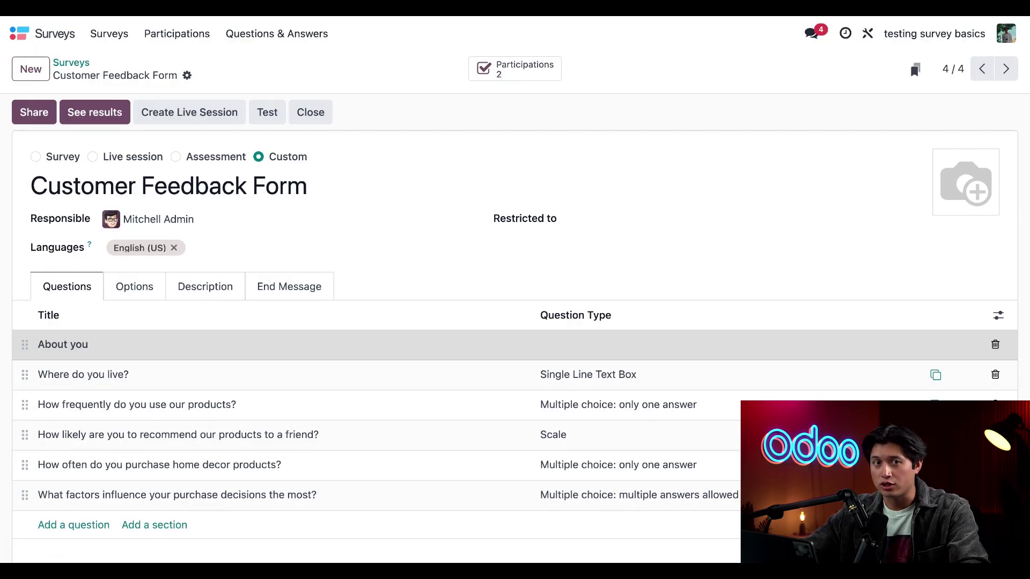
scroll(260, 212, "down", 2)
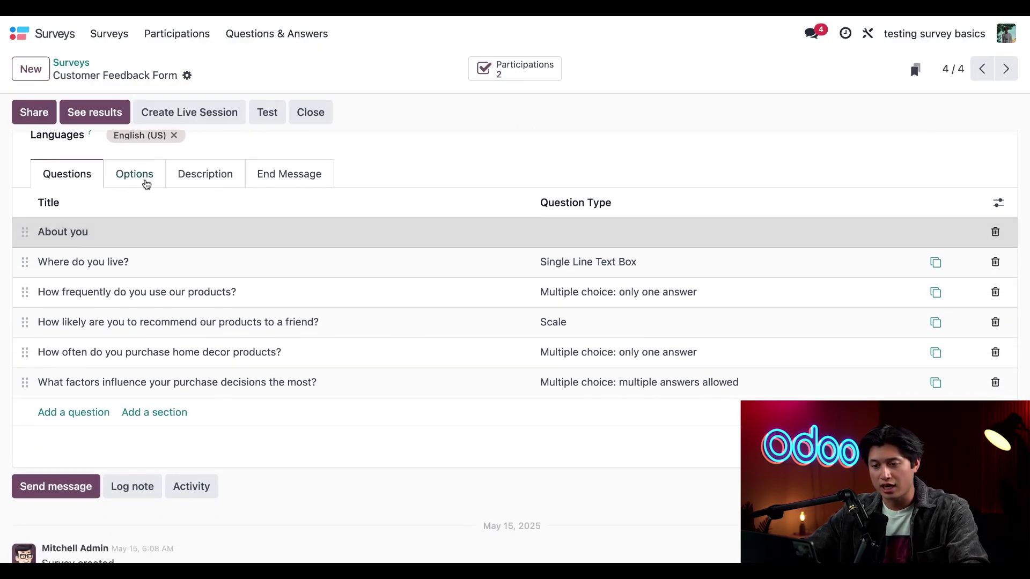
left_click(145, 182)
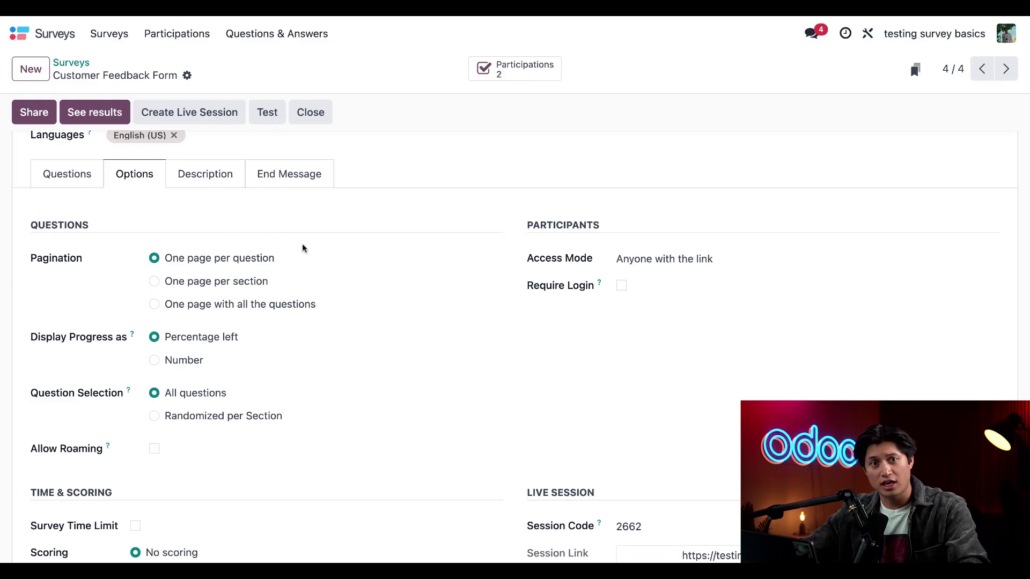
left_click(154, 282)
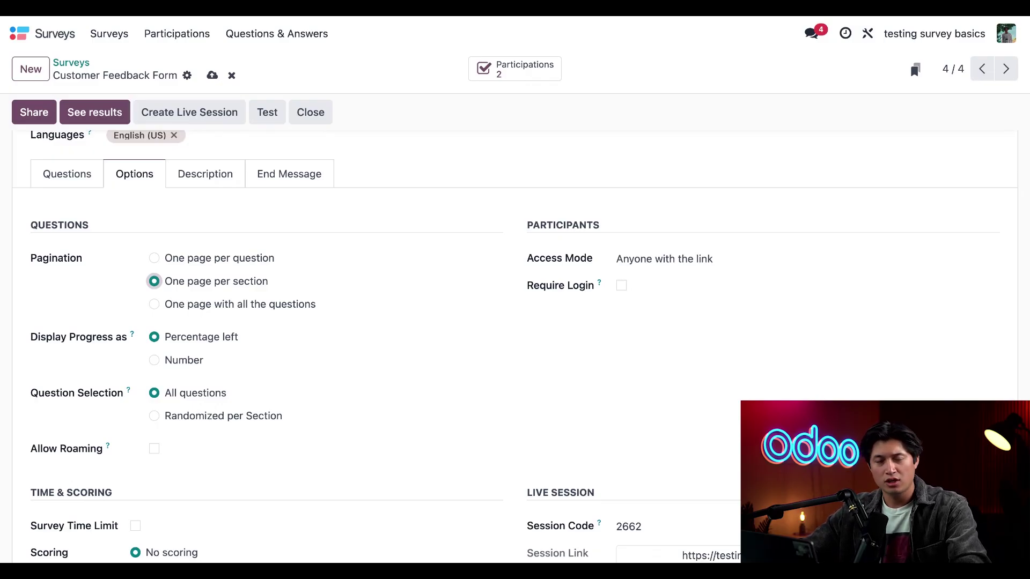
scroll(515, 344, "down", 1)
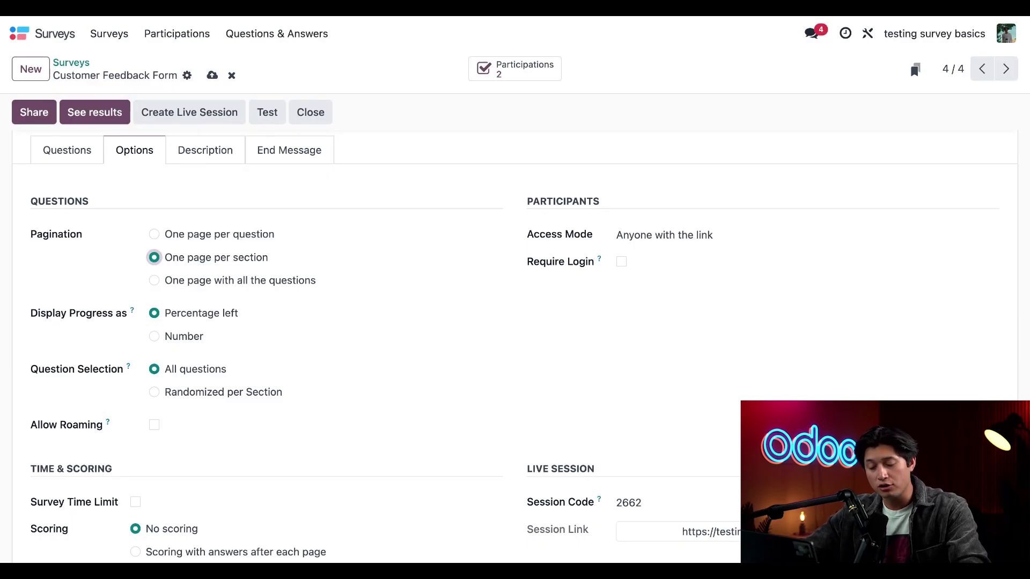
left_click(155, 426)
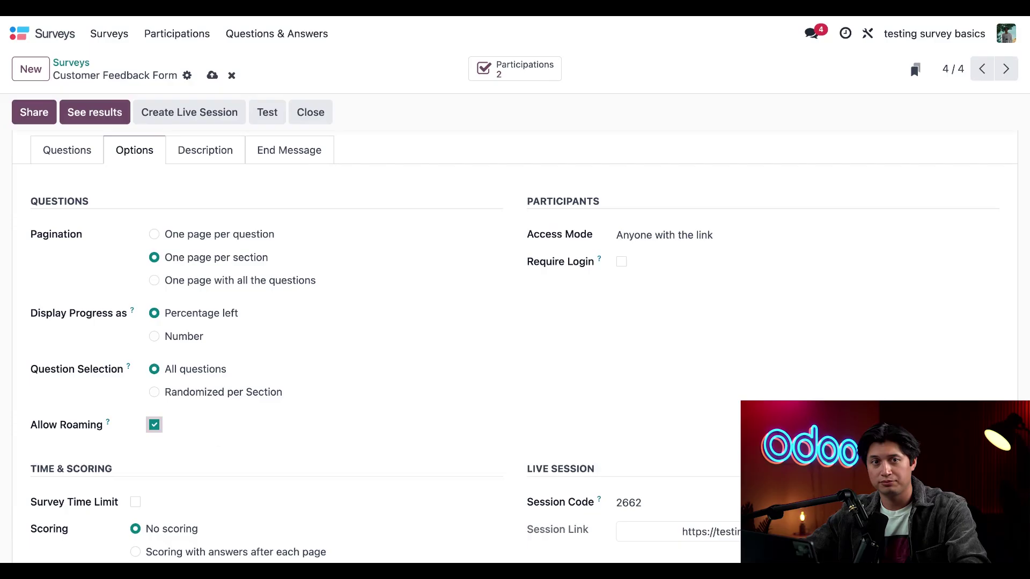
scroll(324, 458, "down", 4)
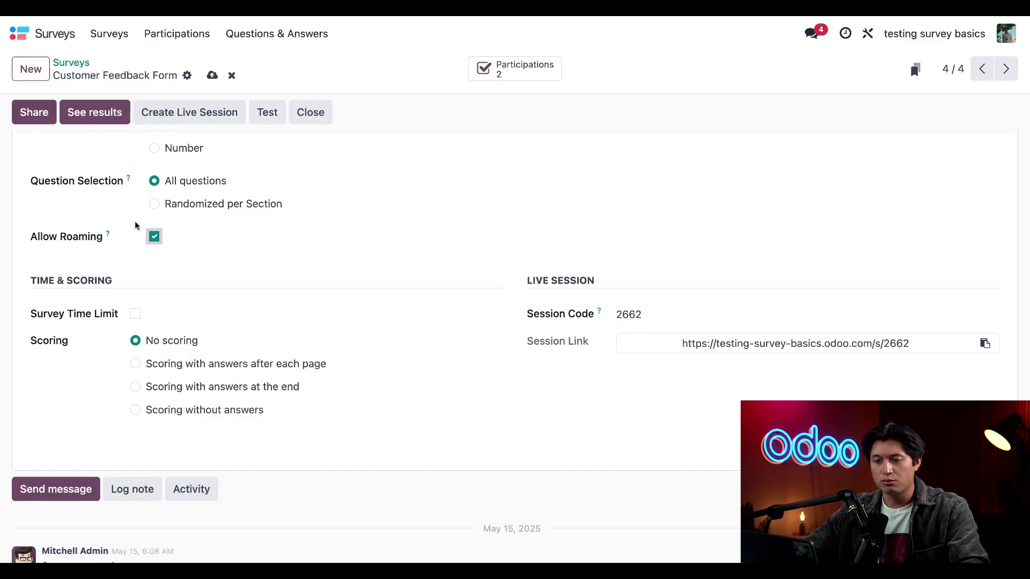
scroll(137, 225, "up", 5)
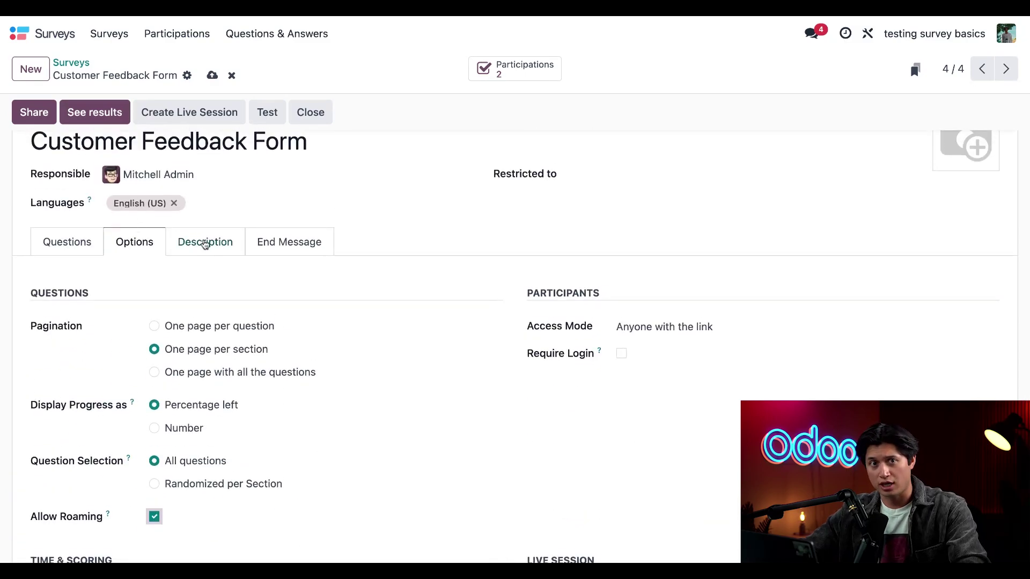
Paste the introductory text into the survey's Description
left_click(205, 242)
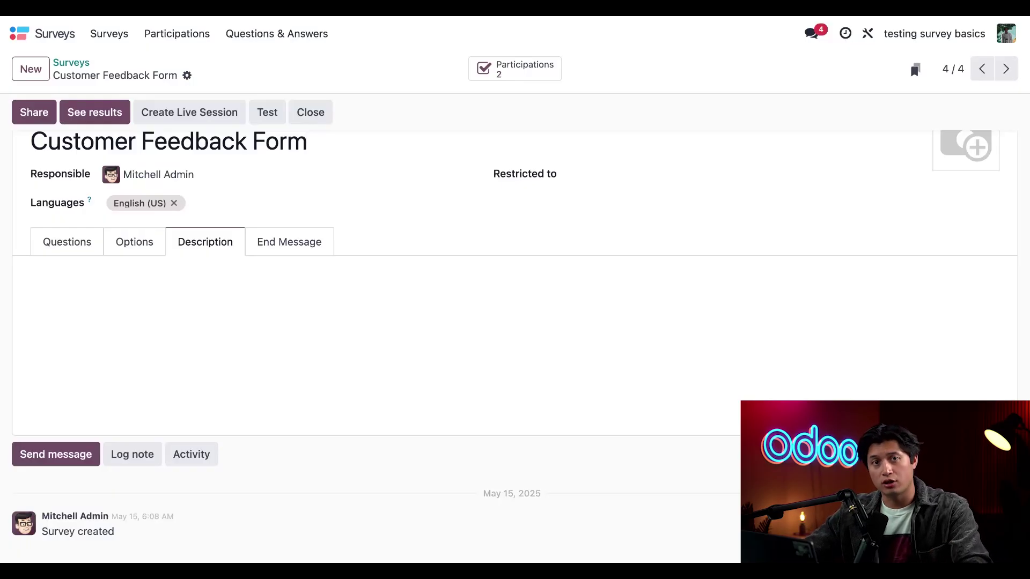
left_click(202, 303)
type("Please complete this very short survey to let us know how satisfied you are with our products. Your responses will help us improve our product range to serve you even better")
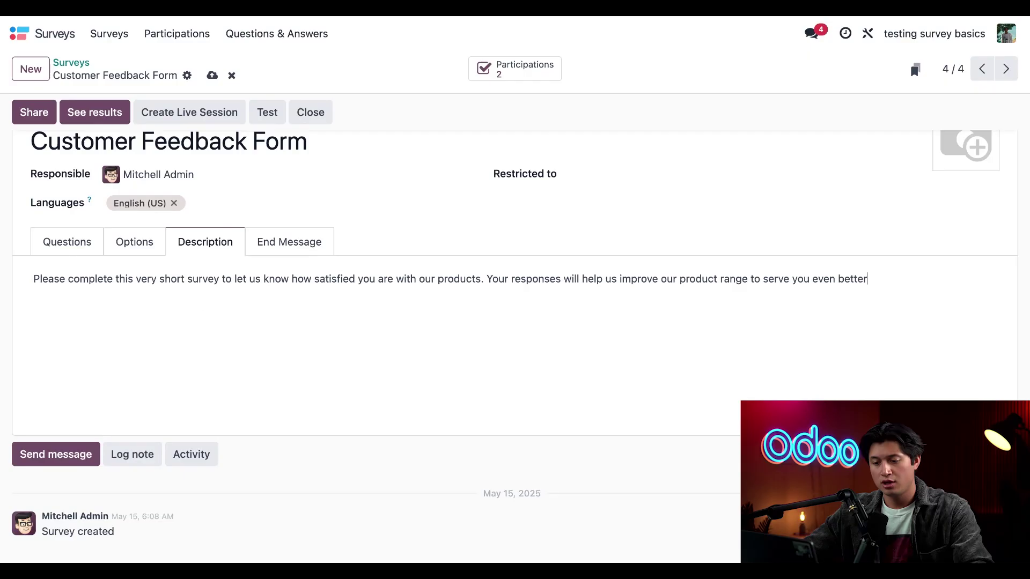
Set the end message to 'Thank you very much for your feedback. We highly value your opinion!' and save
left_click(303, 246)
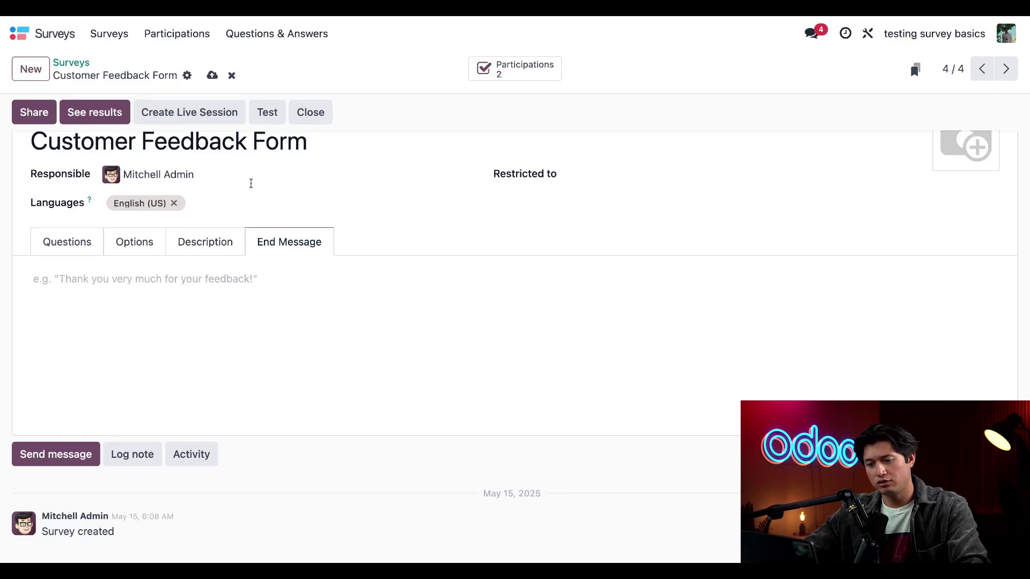
left_click(165, 294)
type("Thank you very much for your feedback. We highly value your opinion!")
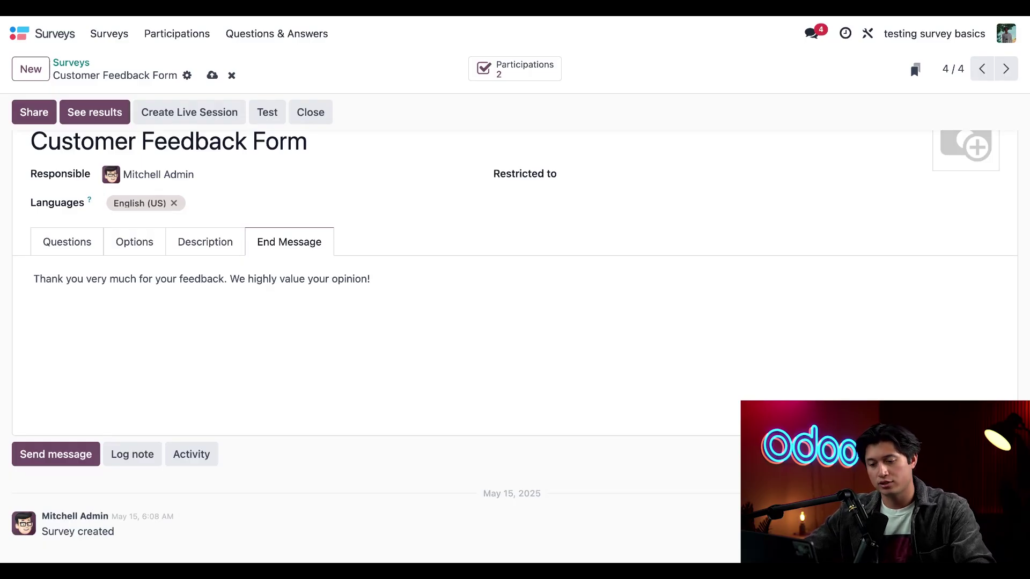
key("ctrl+s")
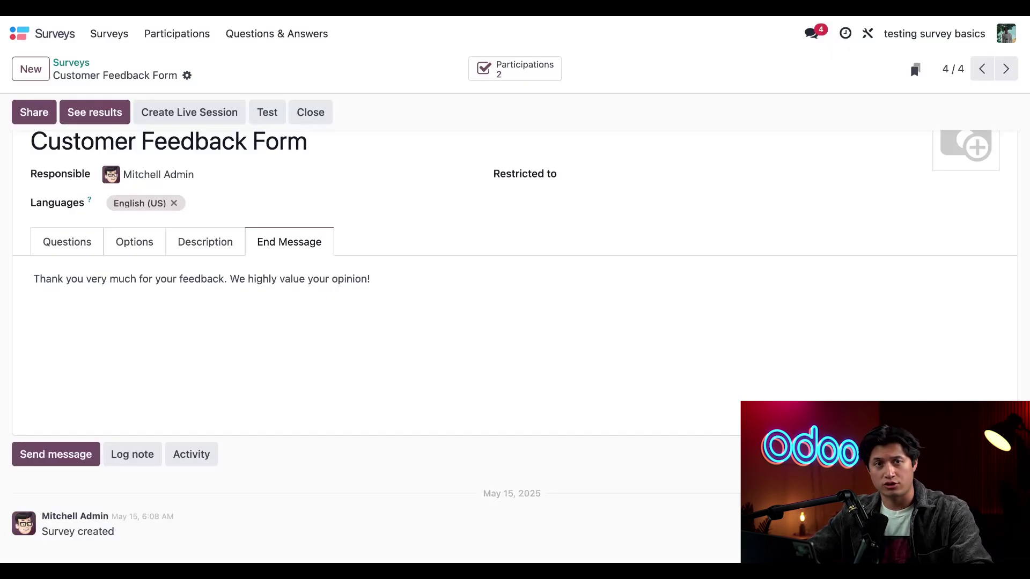
Add a 'Your Shopping Experience' section at the end of the question list and start a new question
left_click(67, 242)
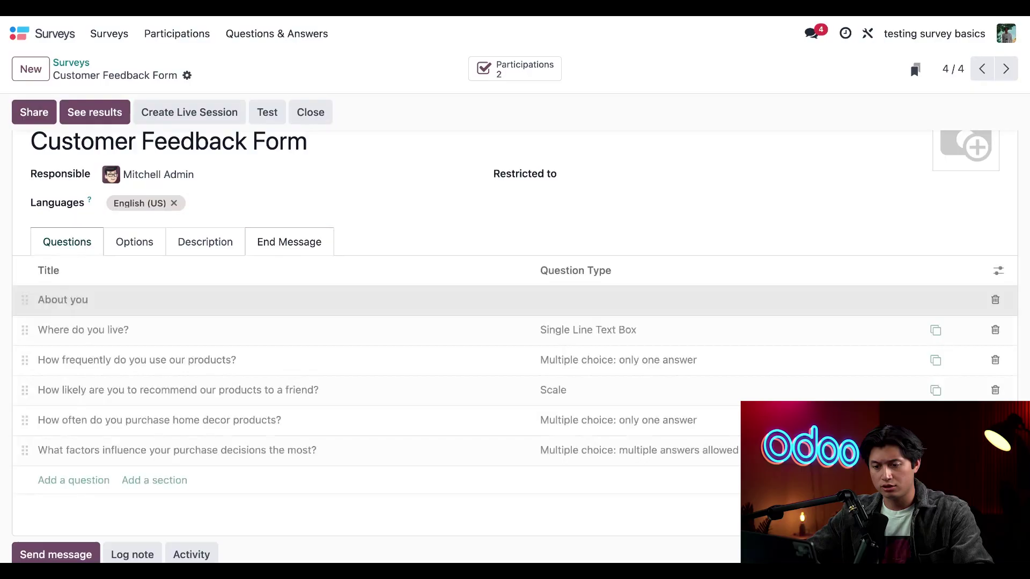
scroll(172, 222, "up", 1)
scroll(172, 222, "down", 1)
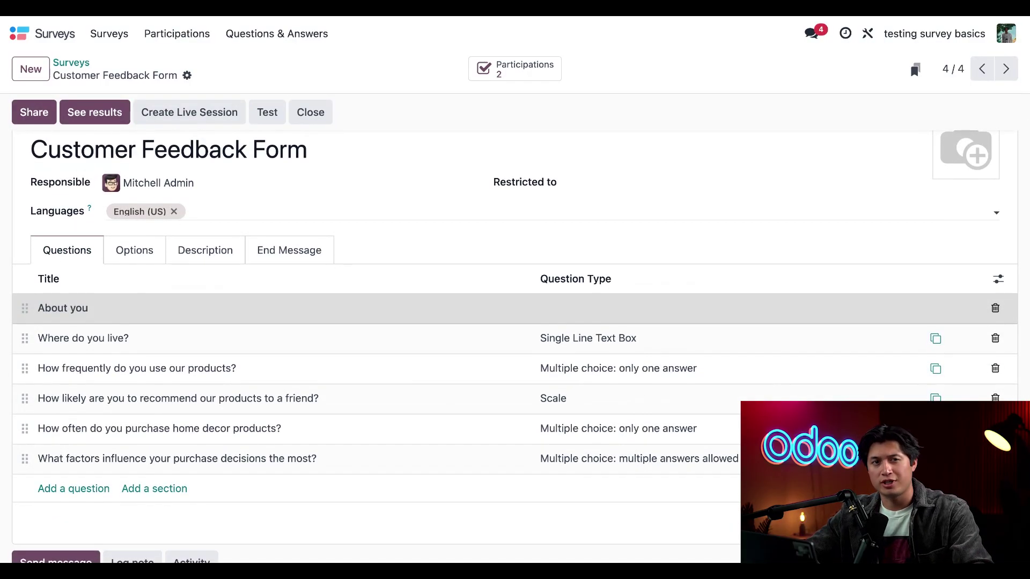
scroll(384, 265, "down", 3)
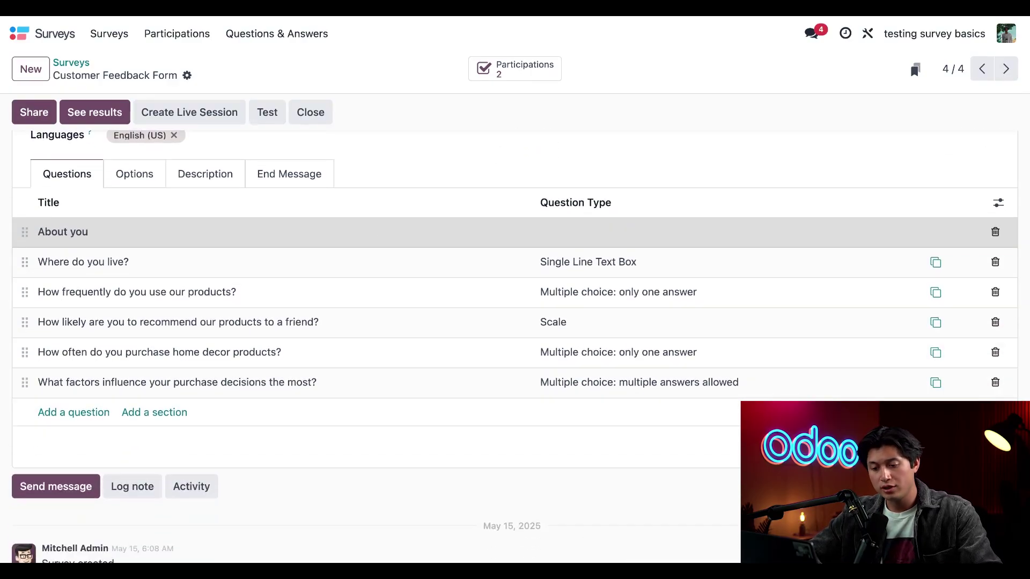
left_click(141, 414)
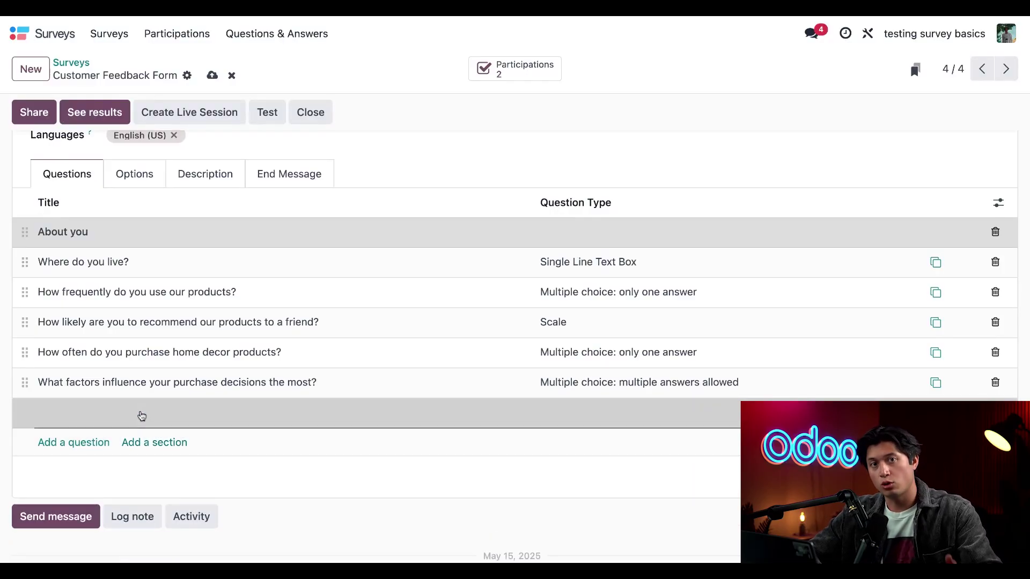
type("Yo")
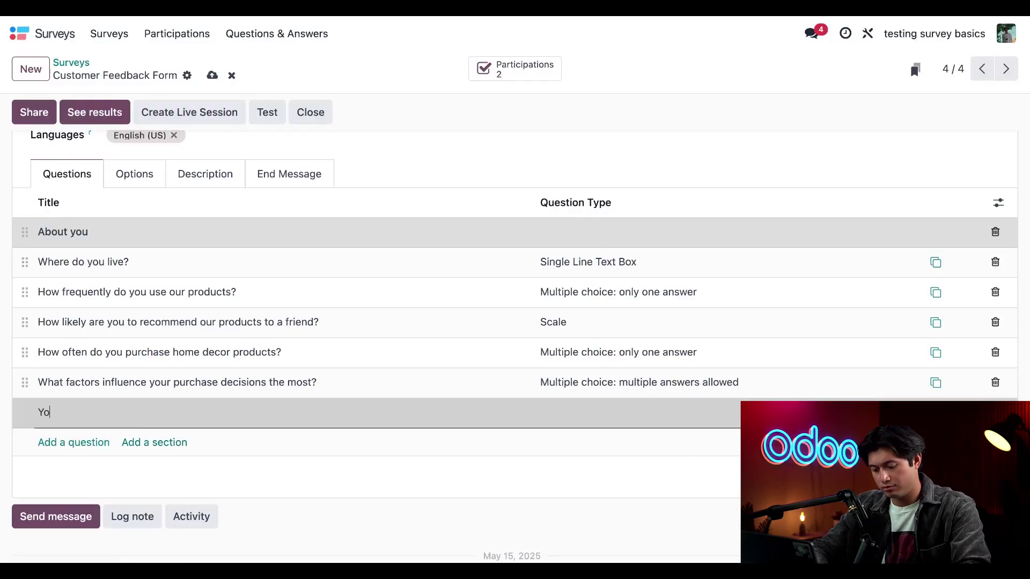
type("ur Shopping Experienc")
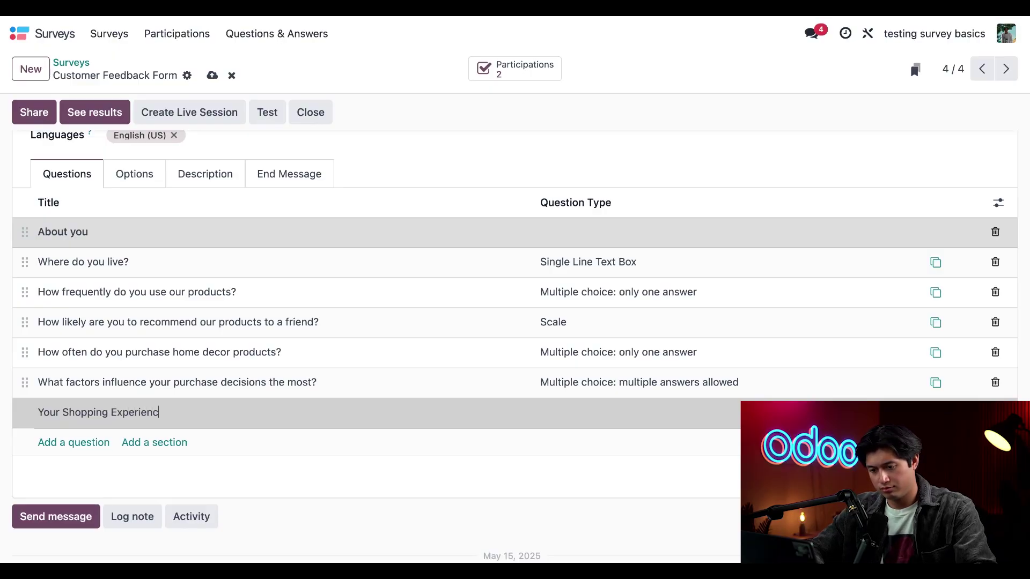
type("e")
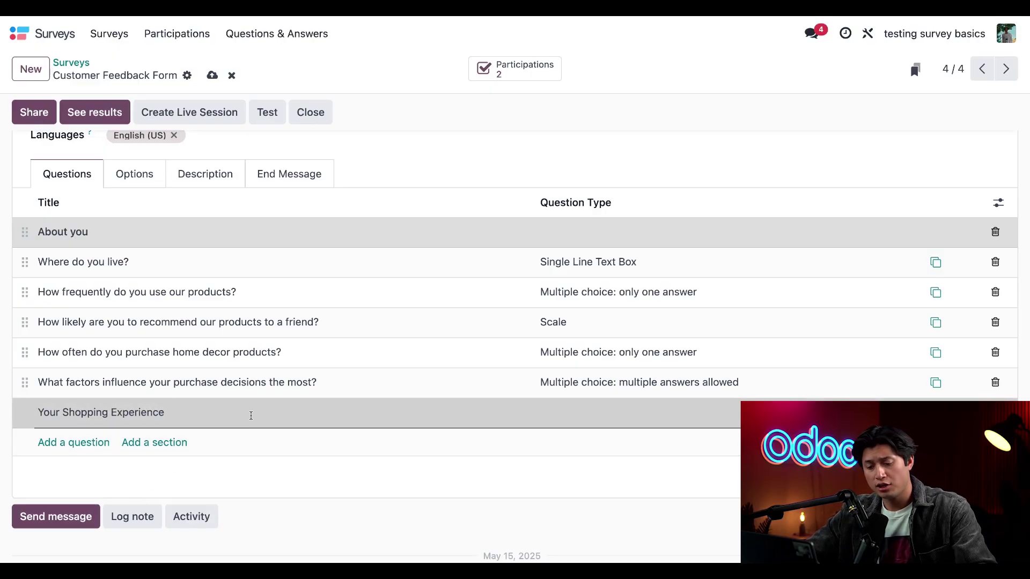
left_click(78, 443)
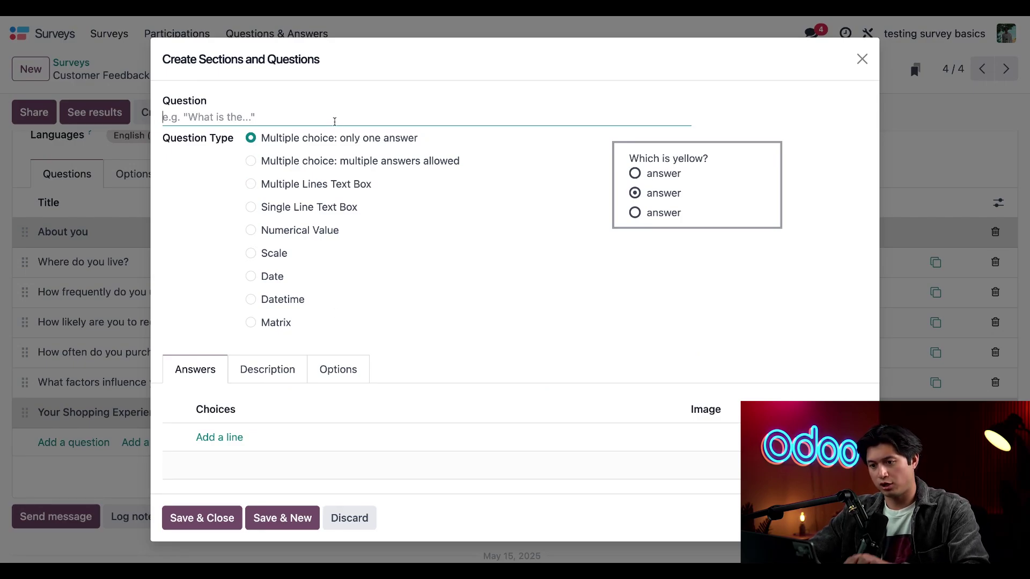
Create the Scale question 'How satisfied are you with your most recent shopping experience with Stealthy Wood?'
type("How satisfied are you with your most recent shopping experience with Stealthy Wood?")
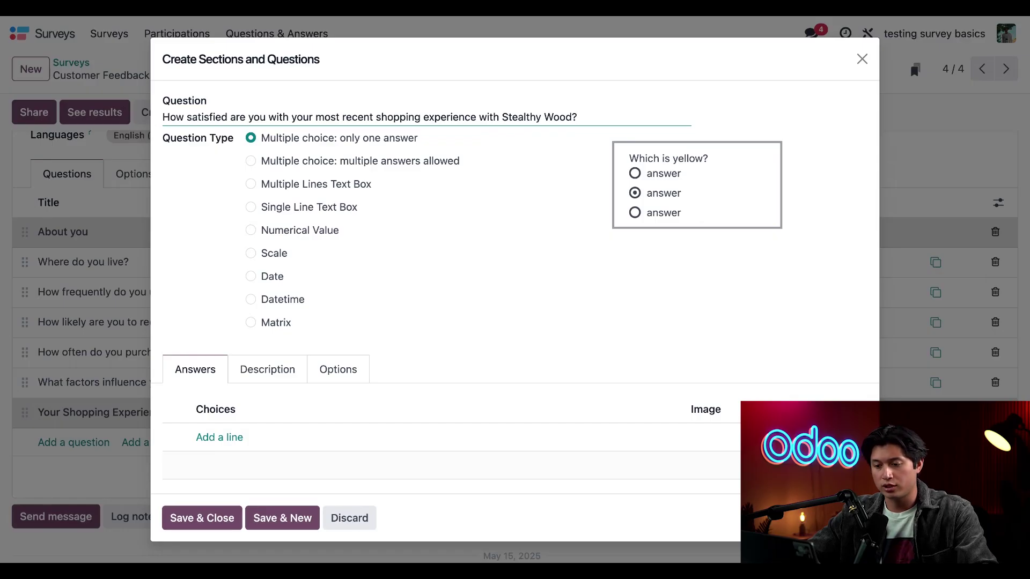
left_click(250, 253)
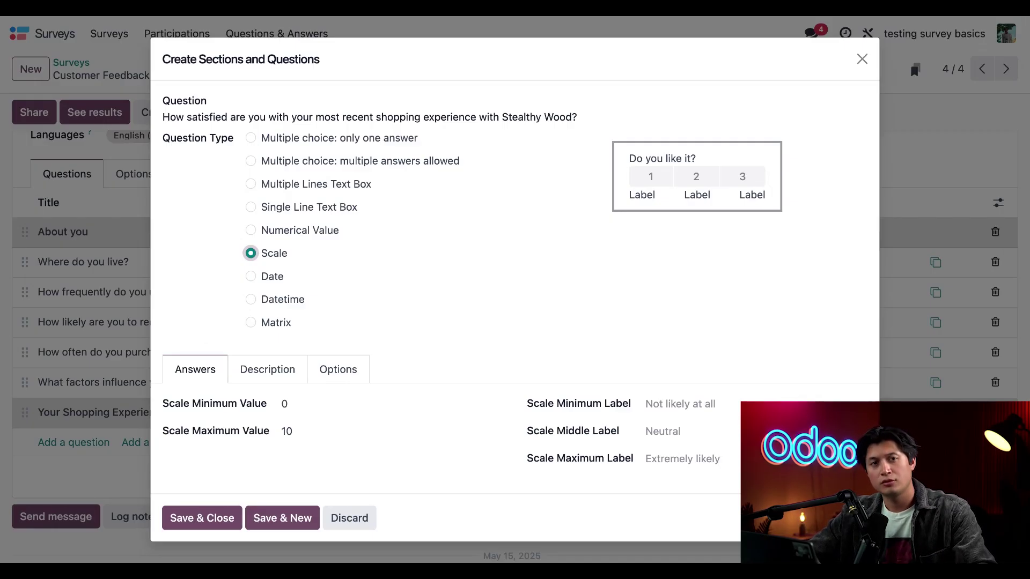
left_click(200, 515)
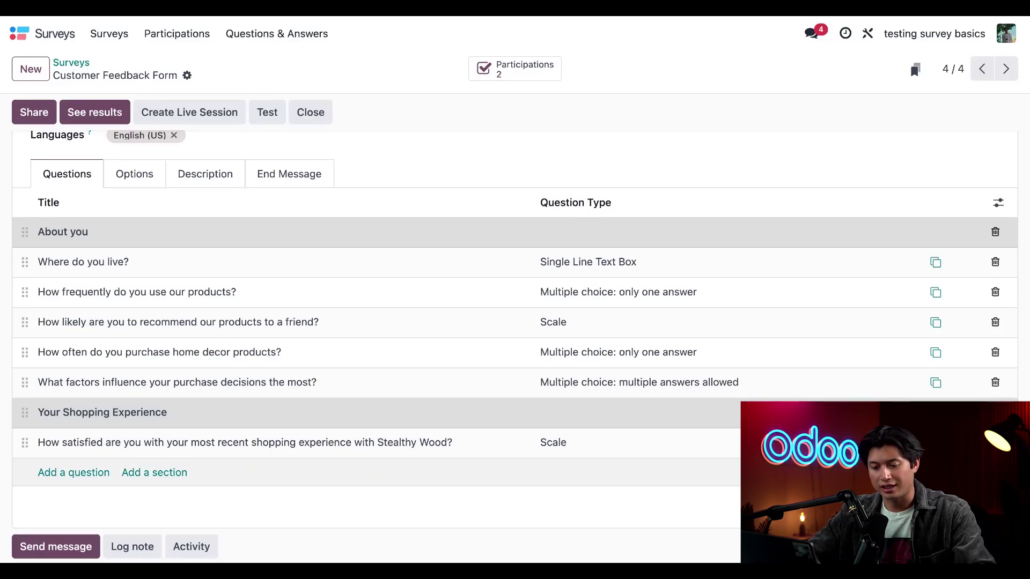
Add the Multiple Lines Text Box question 'Please add any other comments here'
left_click(74, 472)
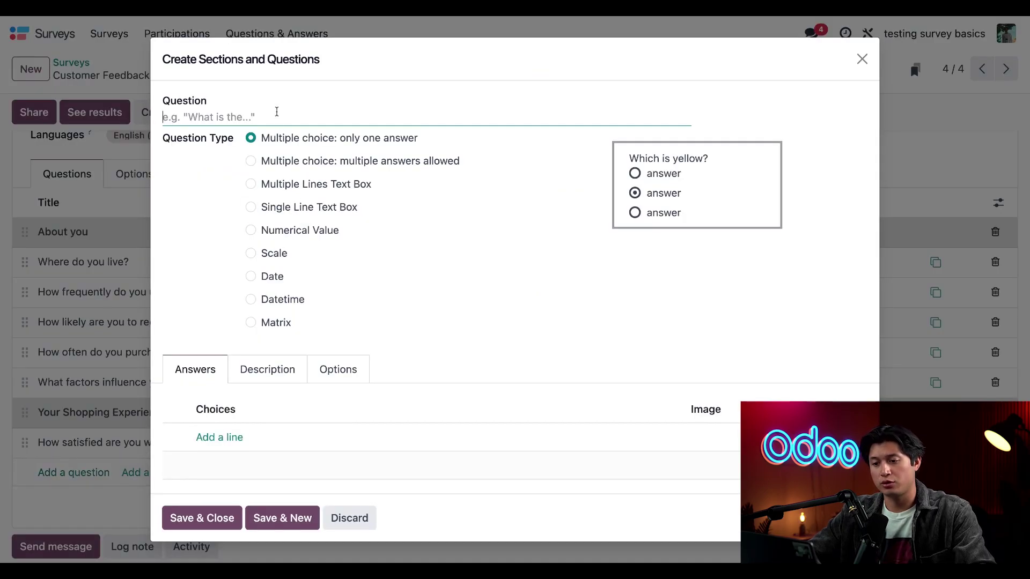
type("Please add any other comments here")
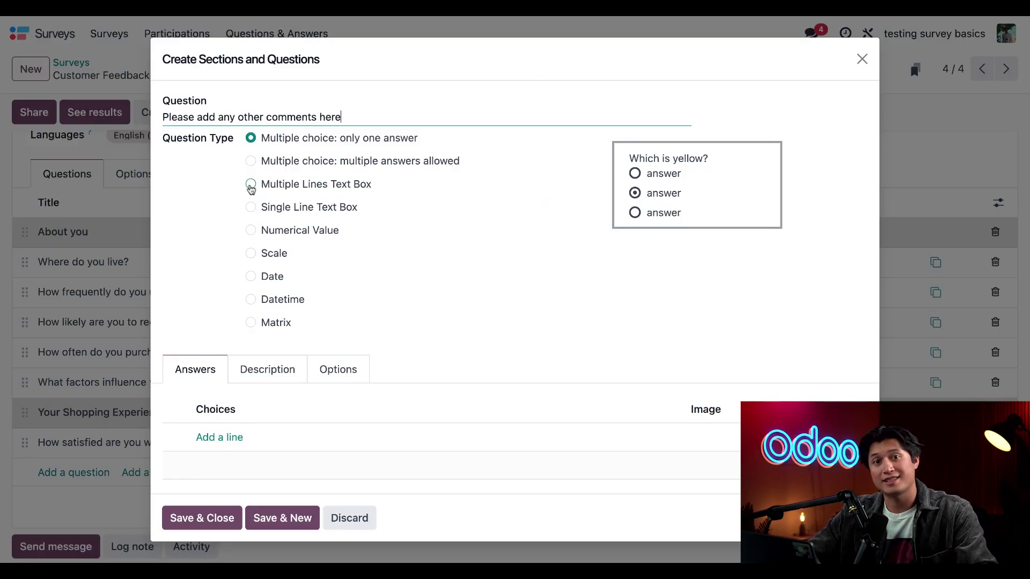
left_click(250, 185)
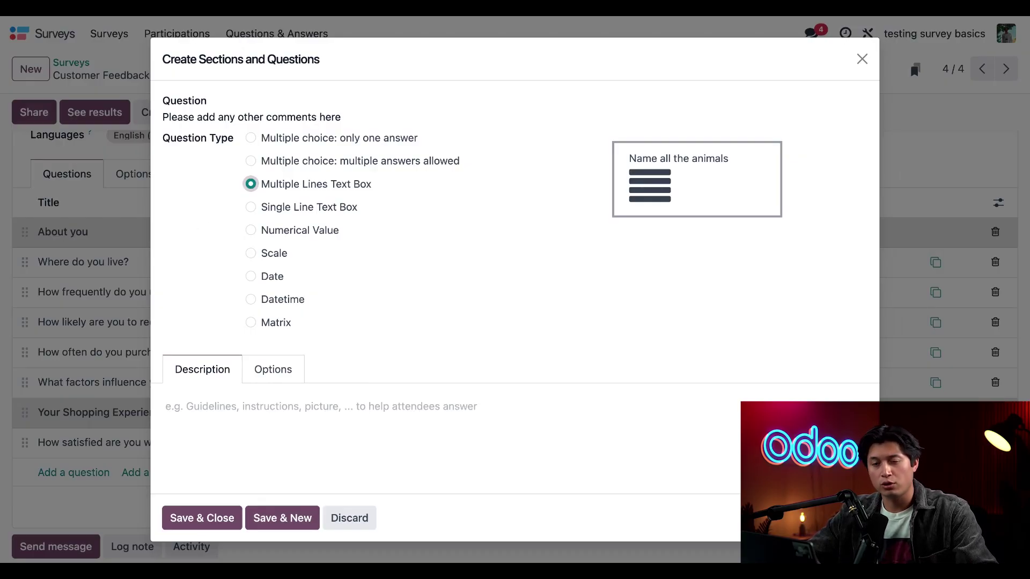
left_click(201, 518)
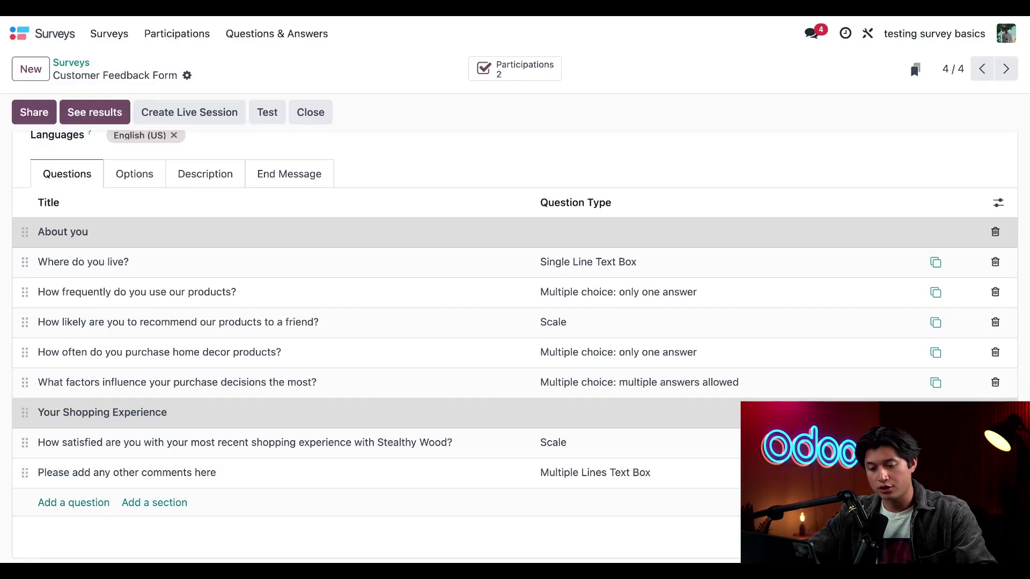
Drag the 'How likely…' and 'What factors…' questions to the end of the list and save
scroll(194, 374, "down", 3)
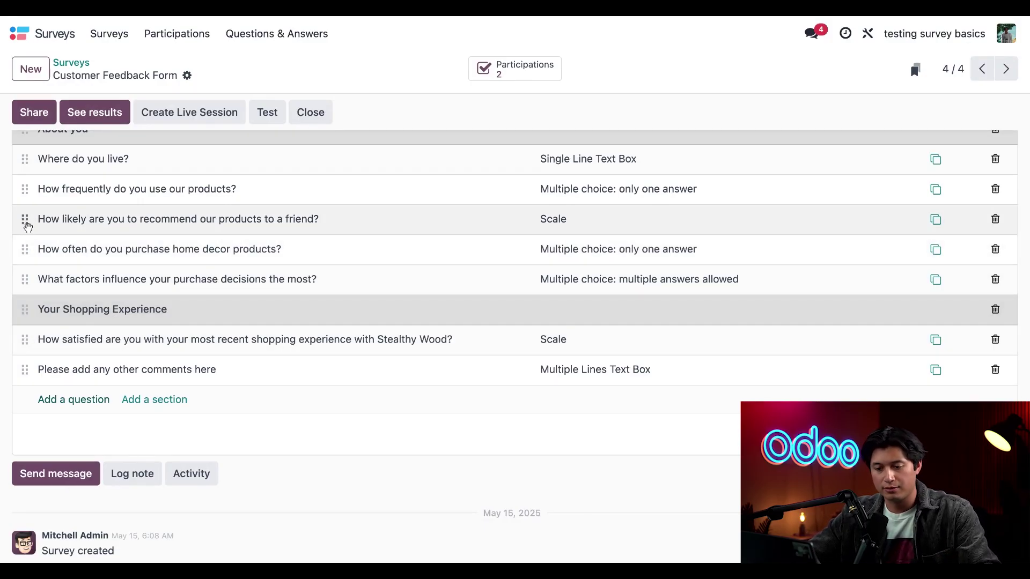
left_click_drag(23, 218, 22, 399)
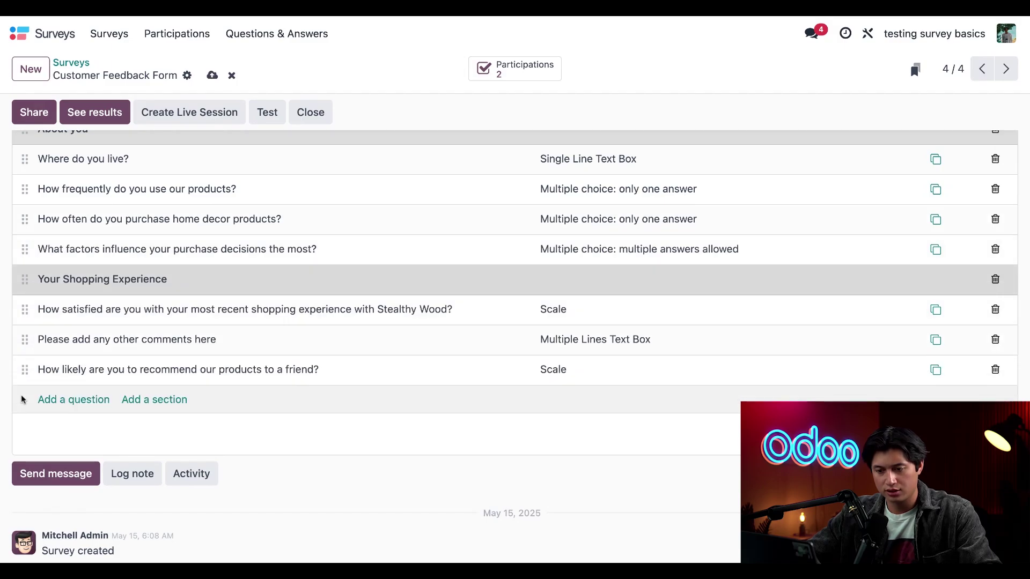
left_click_drag(25, 249, 20, 379)
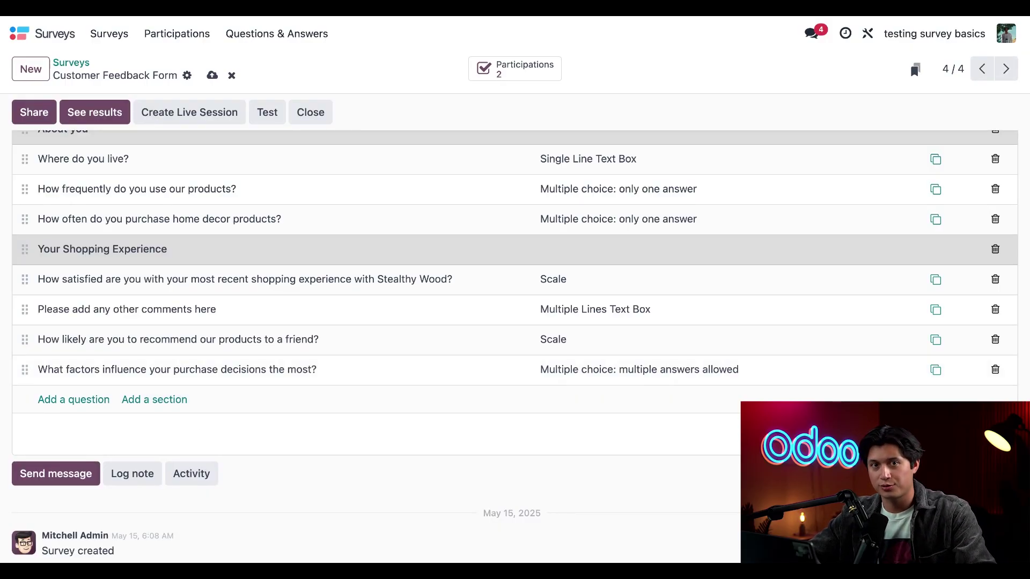
key("alt+s")
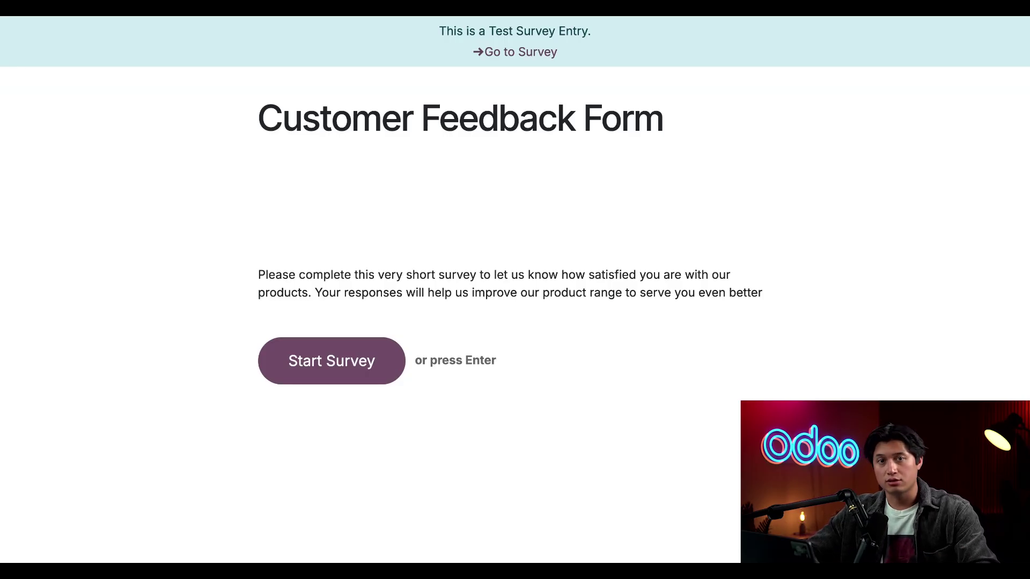
Start the test survey, answer Often (1-3 times per week) and continue to Your Shopping Experience
left_click(344, 368)
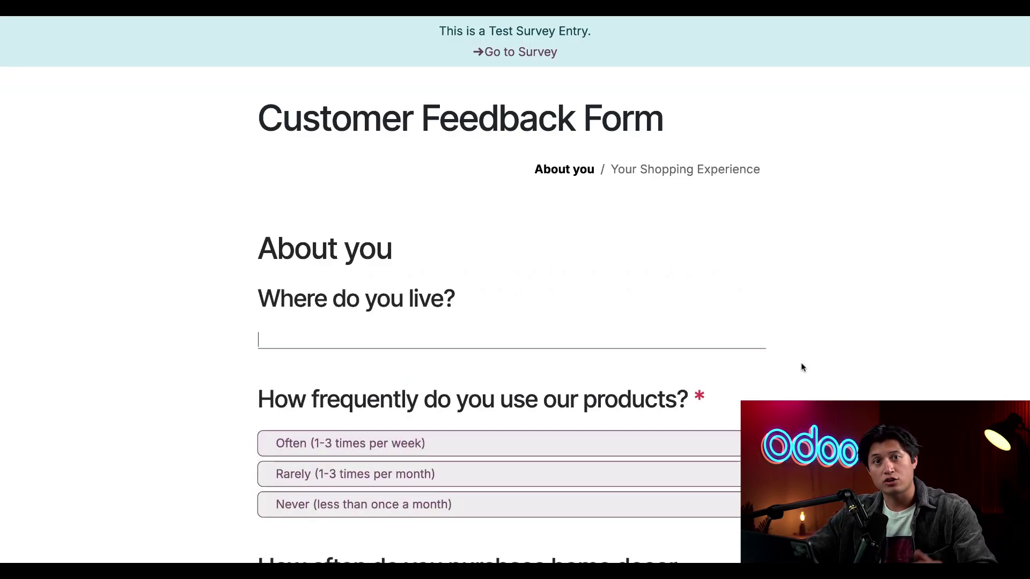
scroll(515, 289, "down", 2)
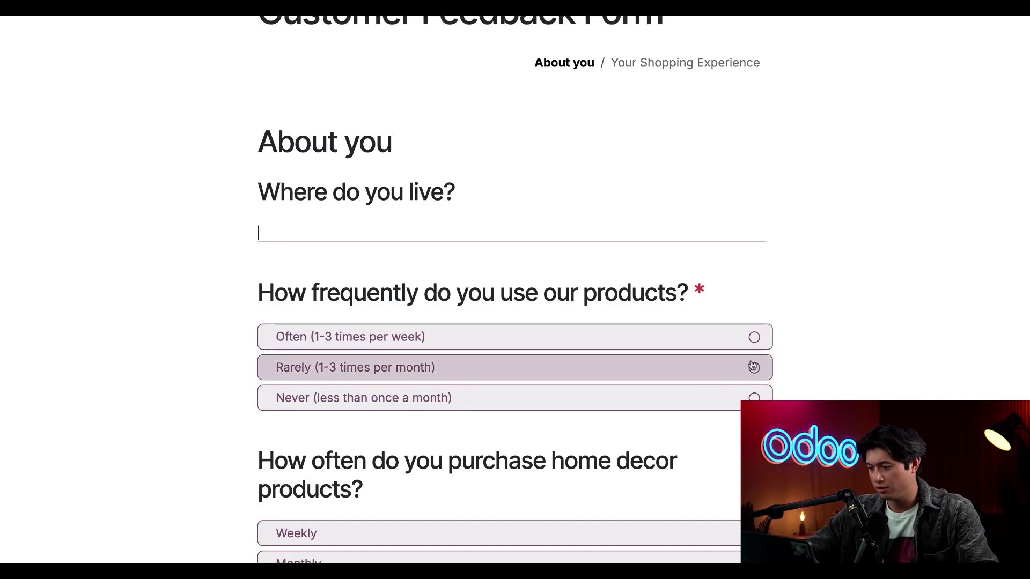
left_click(754, 337)
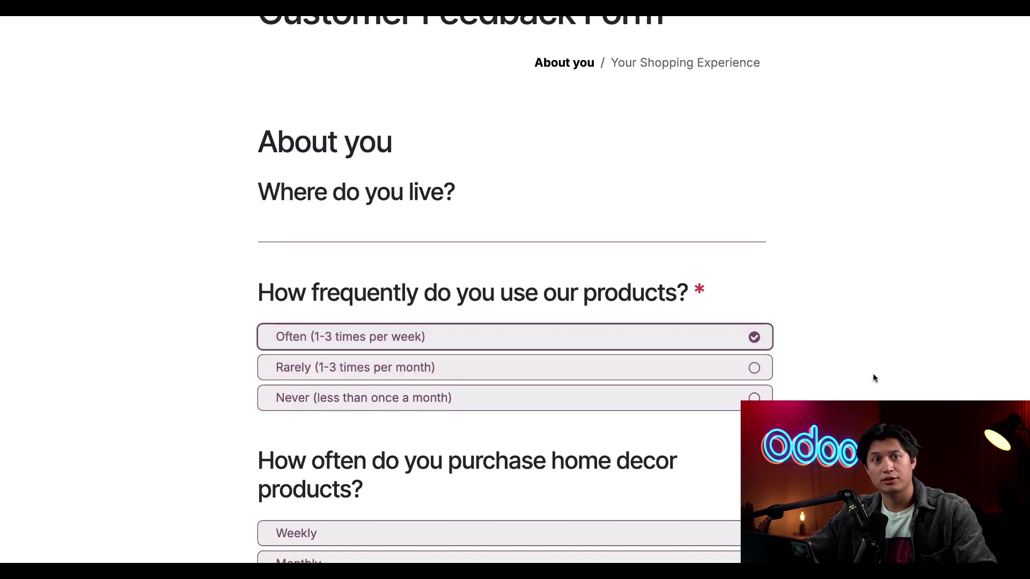
scroll(873, 373, "down", 4)
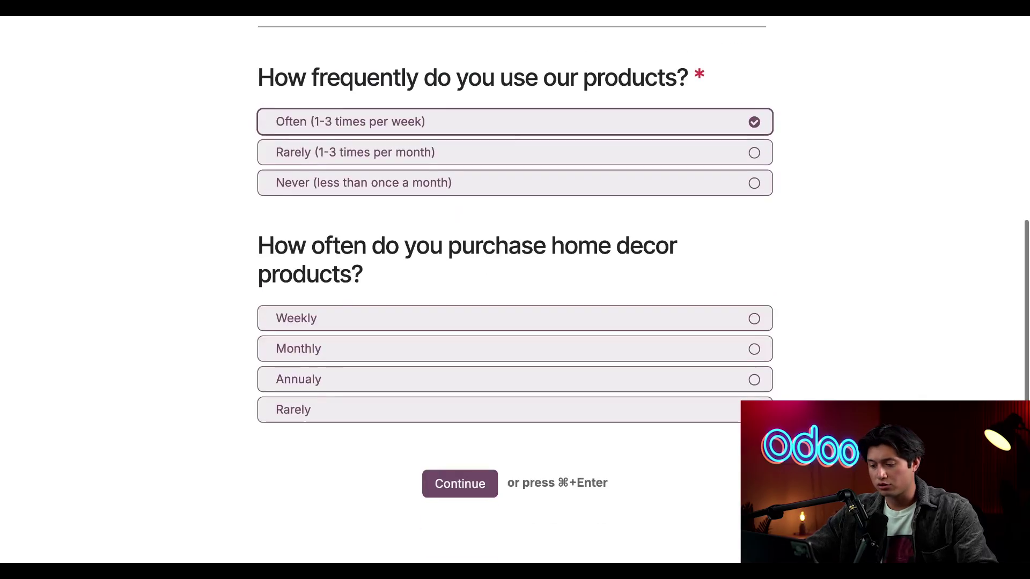
left_click(460, 483)
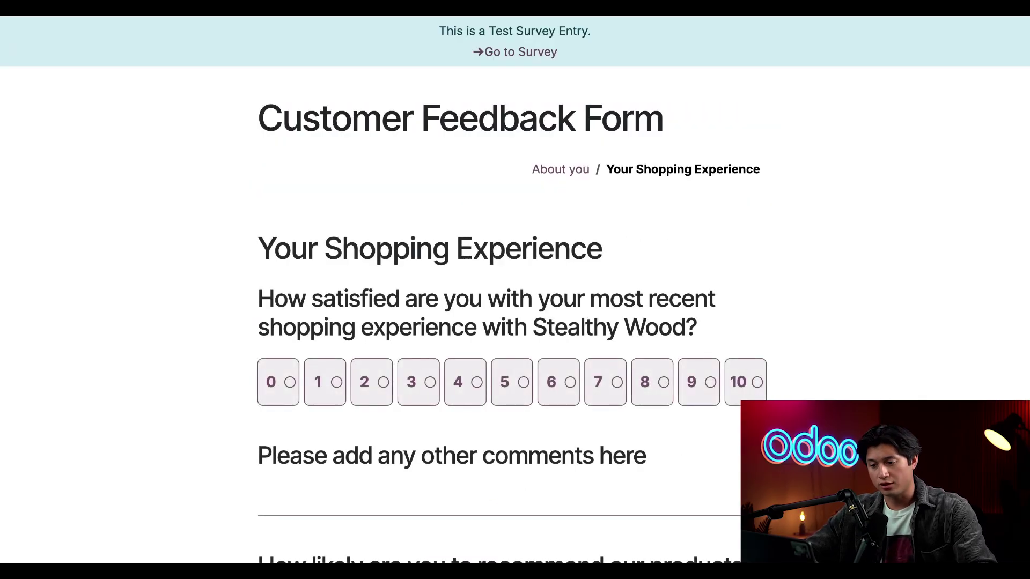
Go back to the About you page, return to Your Shopping Experience, then submit the answers
scroll(734, 331, "down", 1)
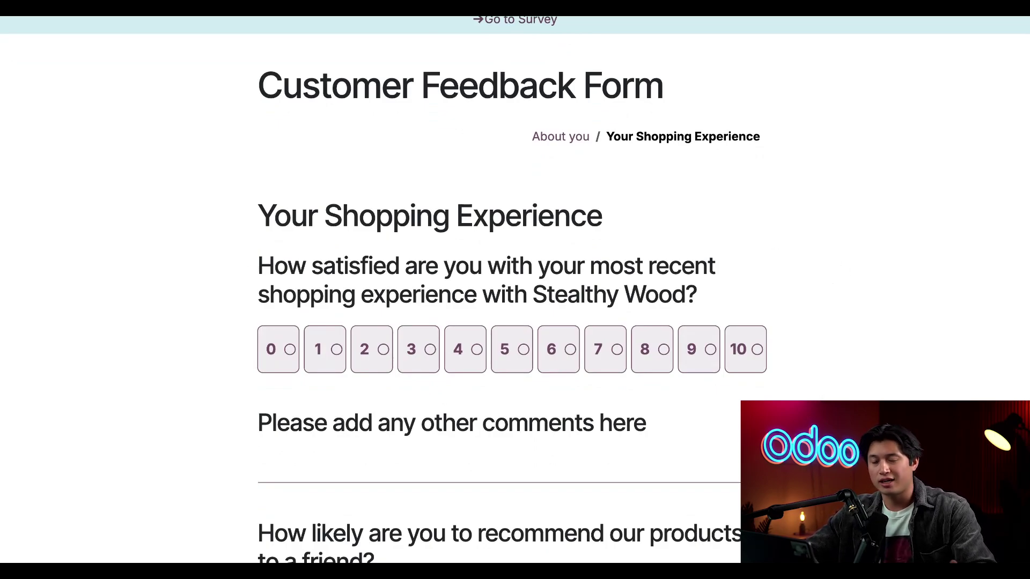
scroll(515, 289, "down", 8)
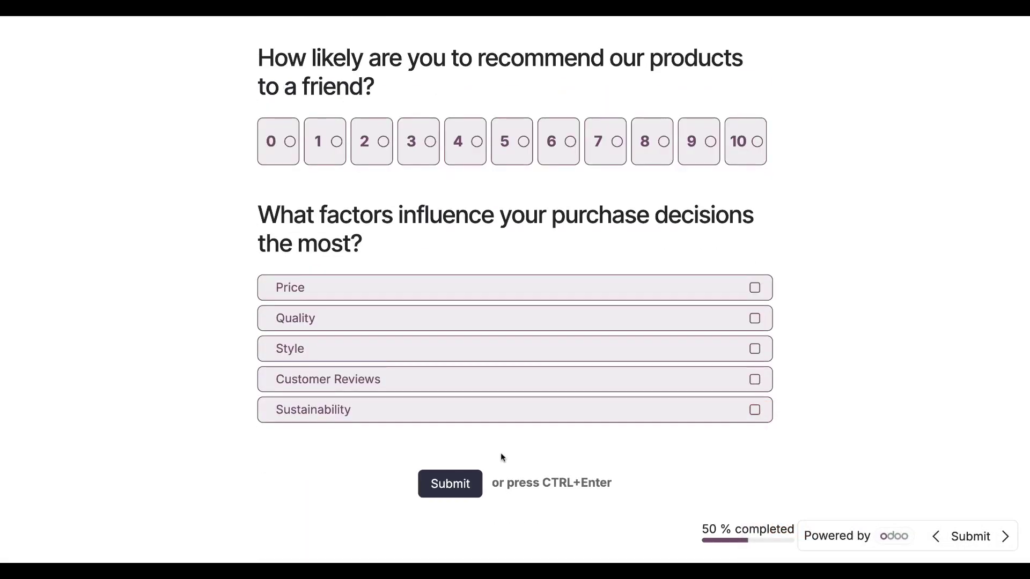
left_click(936, 537)
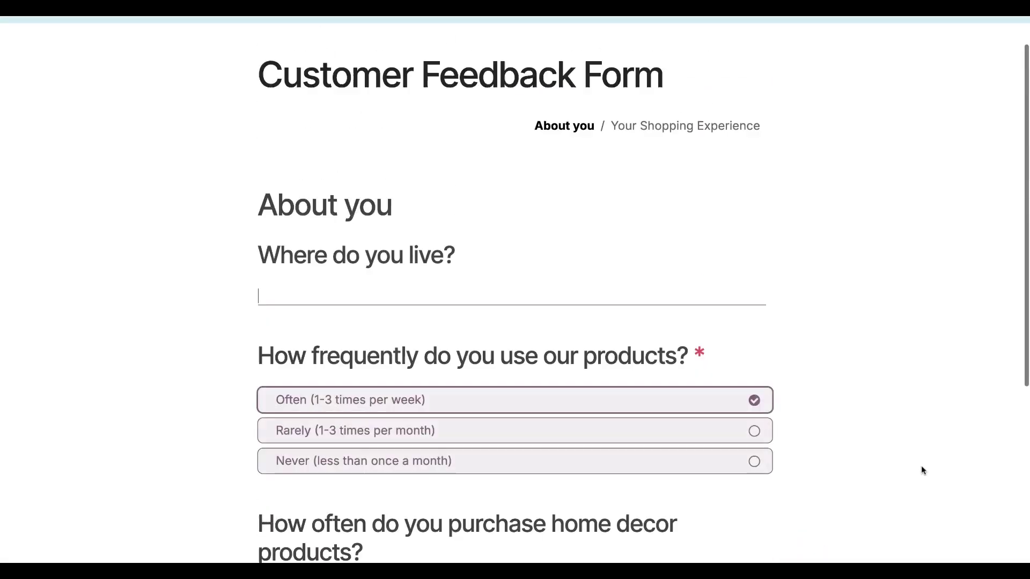
scroll(885, 452, "down", 5)
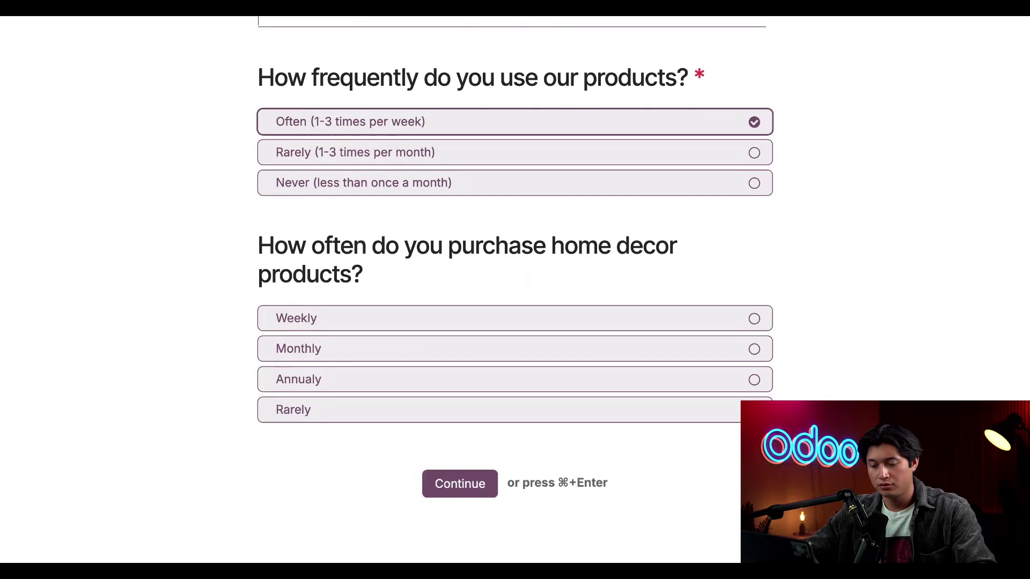
left_click(466, 490)
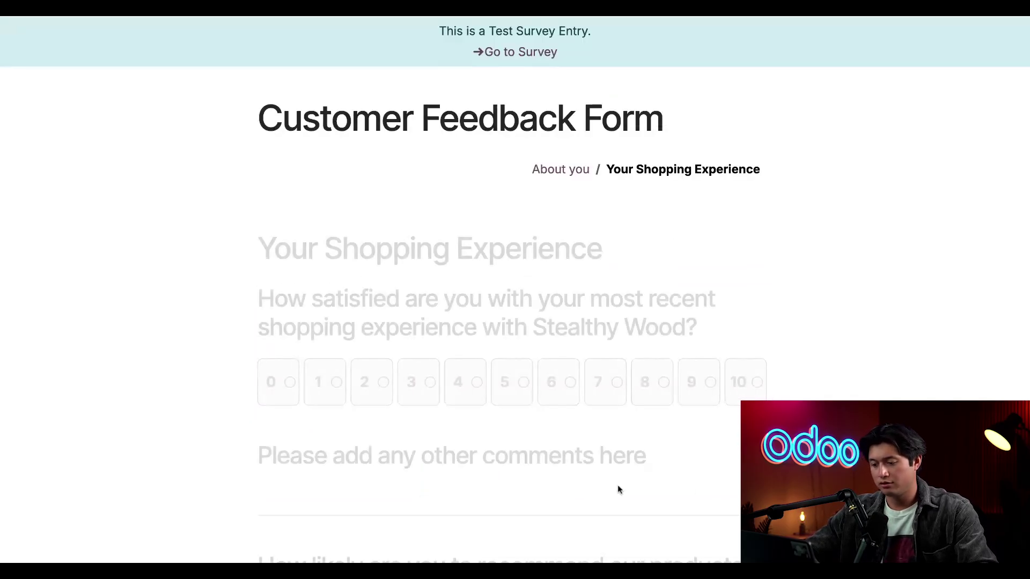
scroll(617, 485, "down", 5)
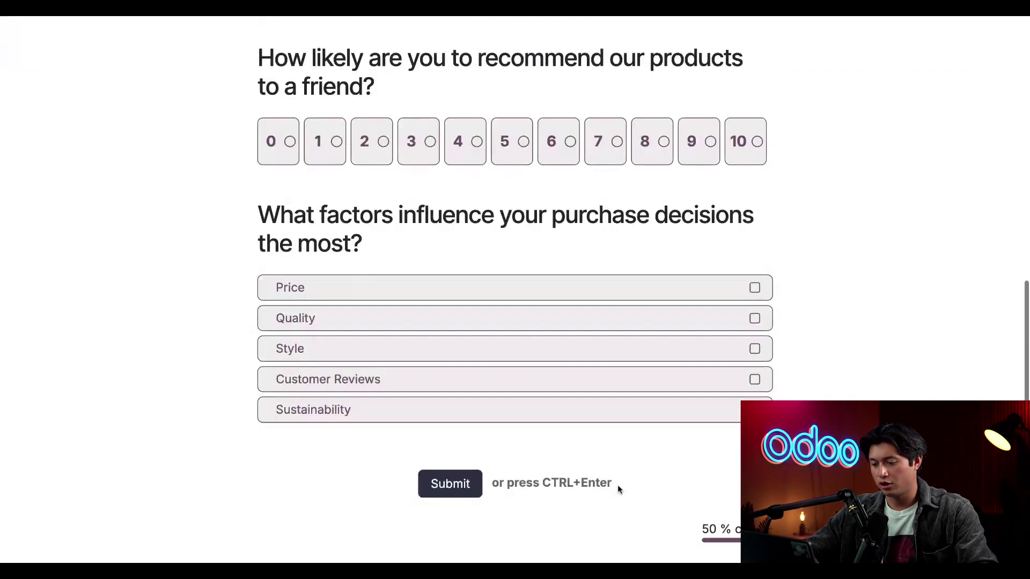
left_click(442, 494)
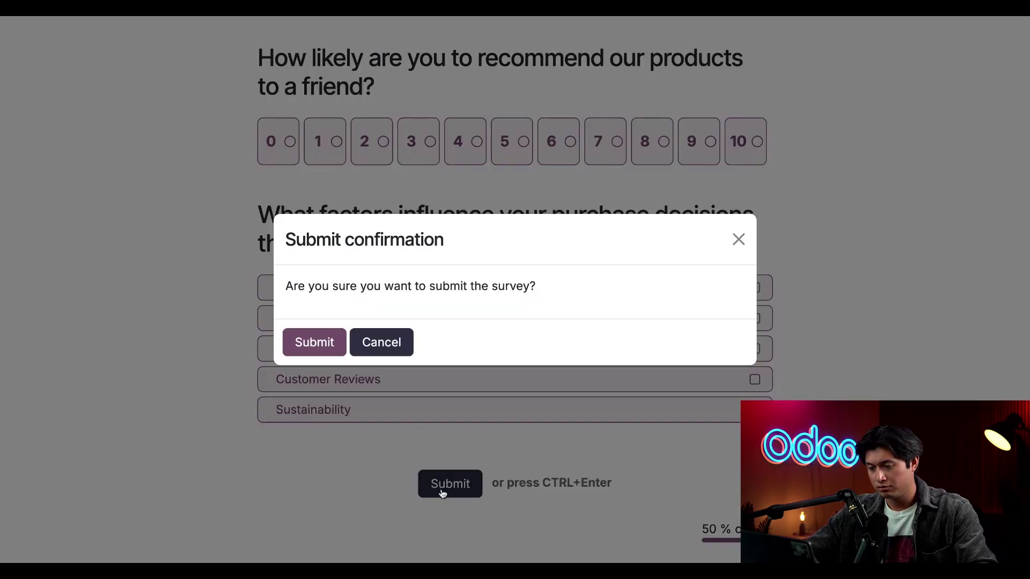
Confirm the submission to reach the Thank you page with the custom end message
left_click(315, 343)
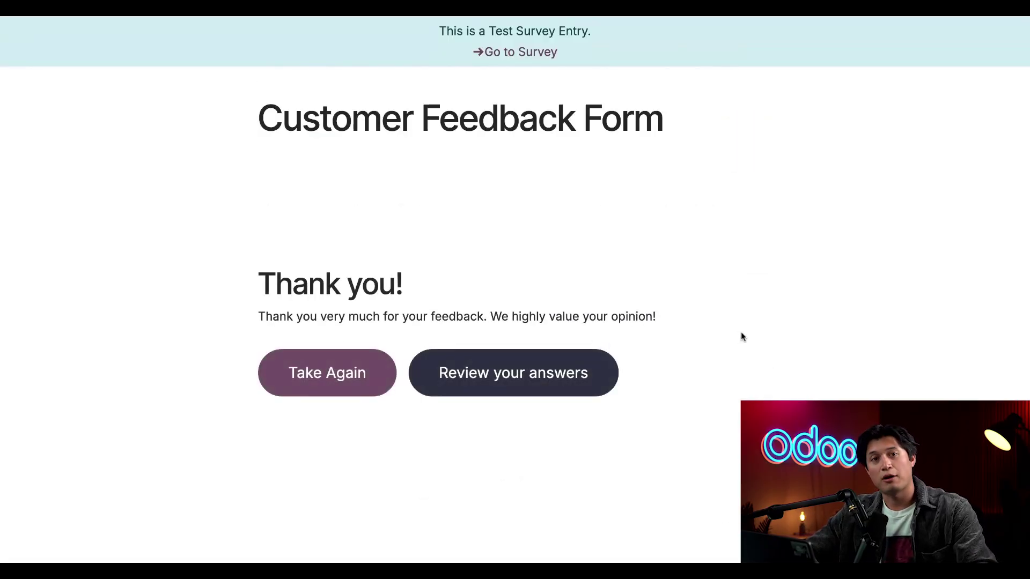